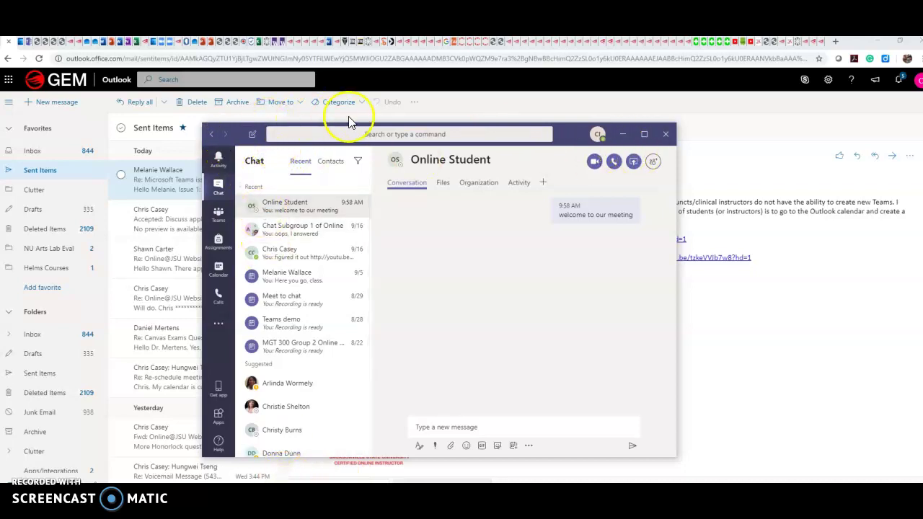
# Step: Start a new chat addressed to Online Student and a second person found by searching for "an"
pyautogui.moveTo(243, 134)
pyautogui.mouseDown()
pyautogui.moveTo(220, 170)
pyautogui.moveTo(237, 137)
pyautogui.mouseUp()
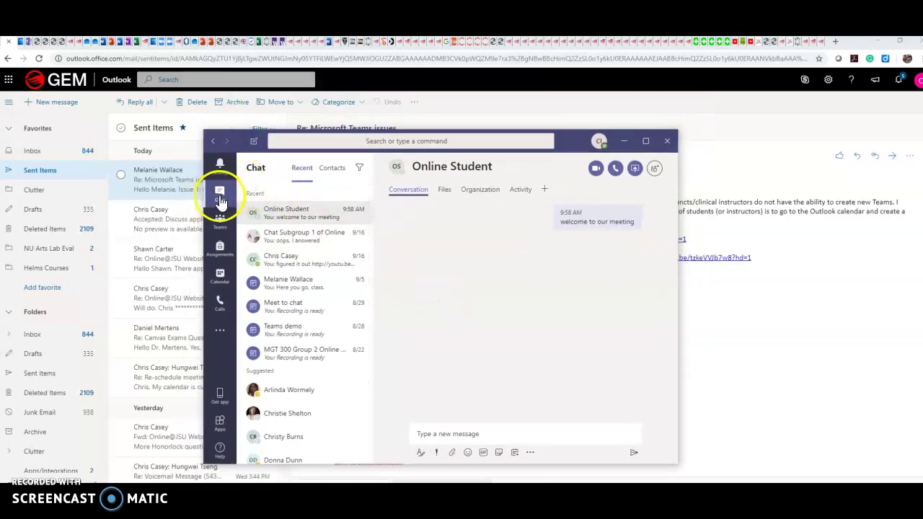
pyautogui.moveTo(220, 202)
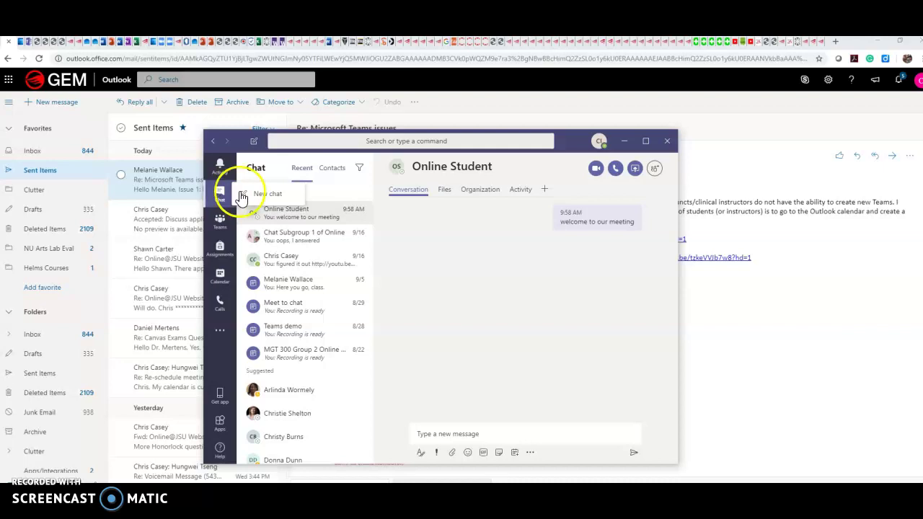
pyautogui.click(261, 194)
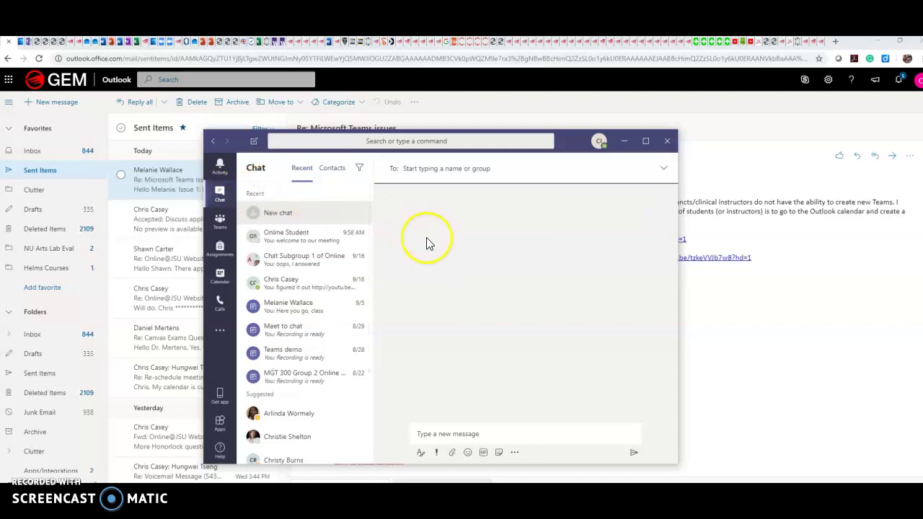
pyautogui.write('on')
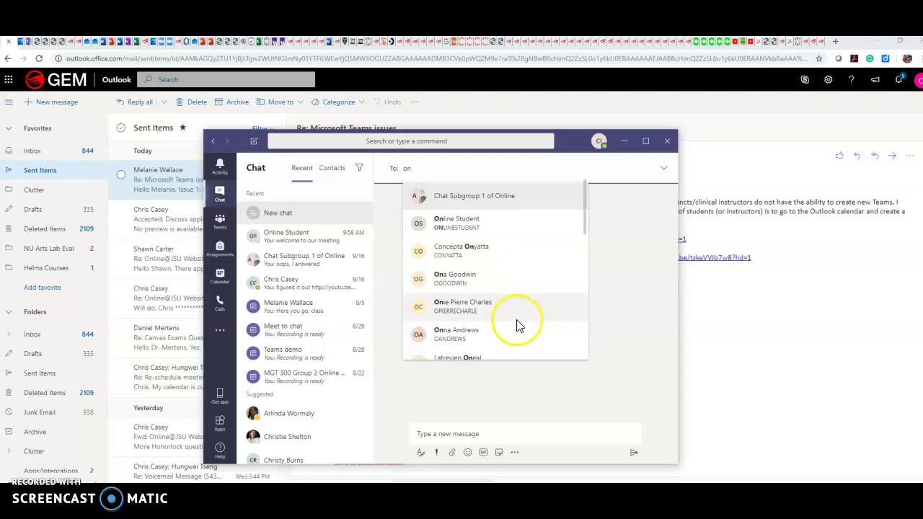
pyautogui.click(427, 221)
pyautogui.write('an')
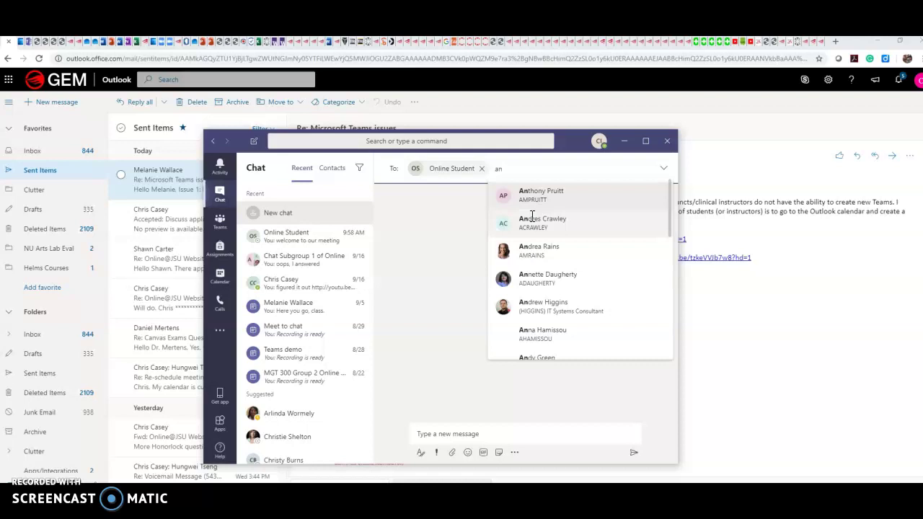
pyautogui.click(536, 195)
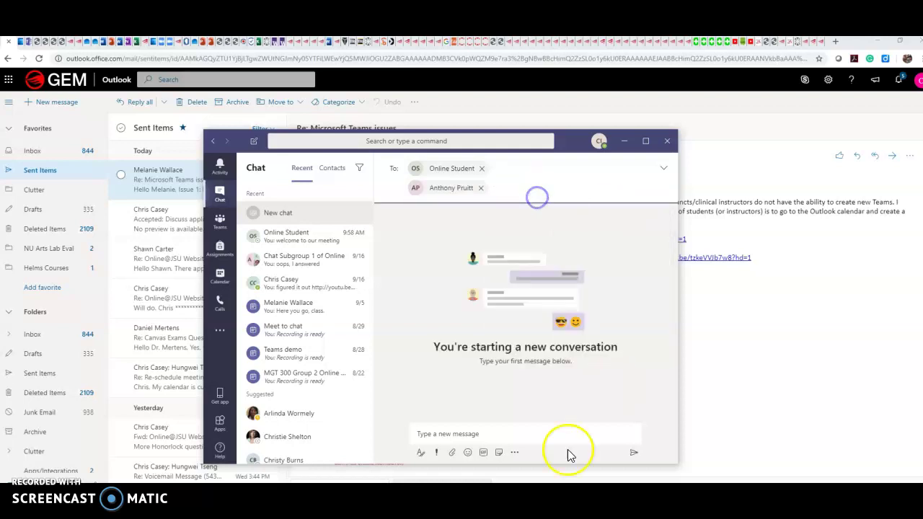
# Step: Send the message "Welcome to our meeting (this is just a demo for a tutorial---no need to answer!" to the new chat
pyautogui.click(494, 433)
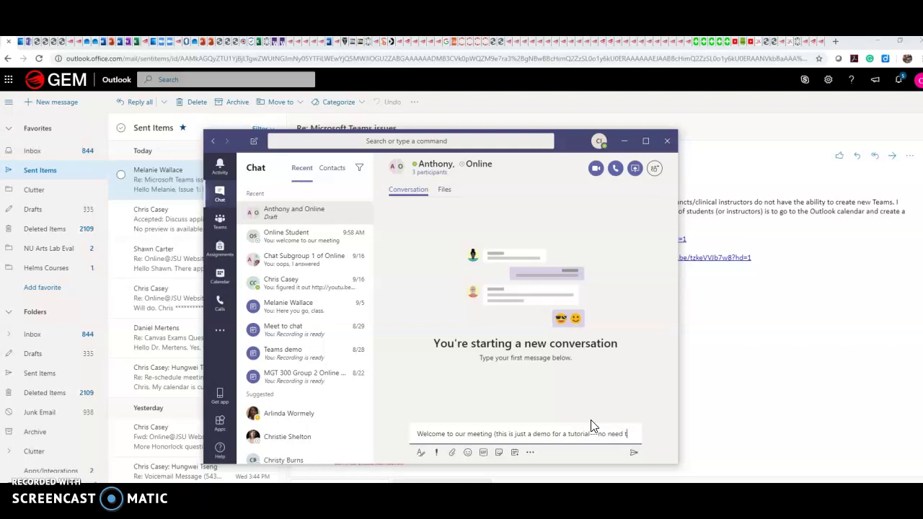
pyautogui.write('to answer!')
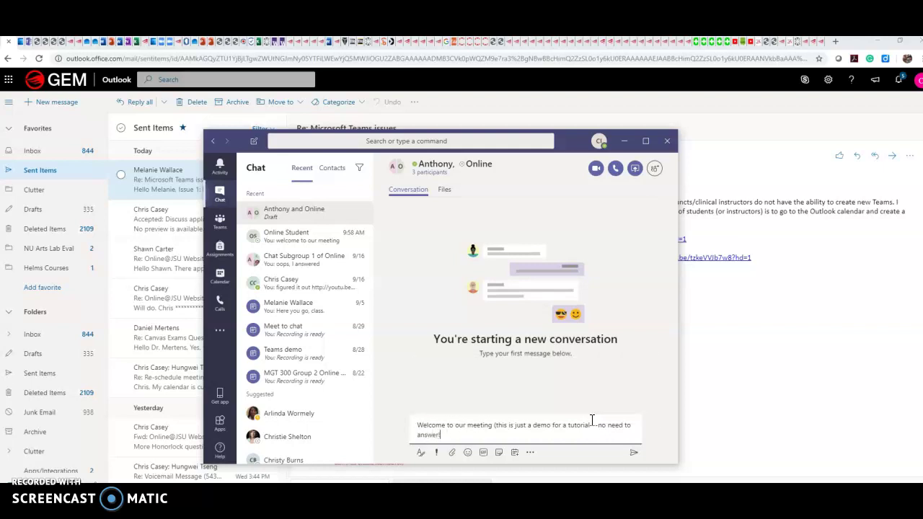
pyautogui.click(633, 452)
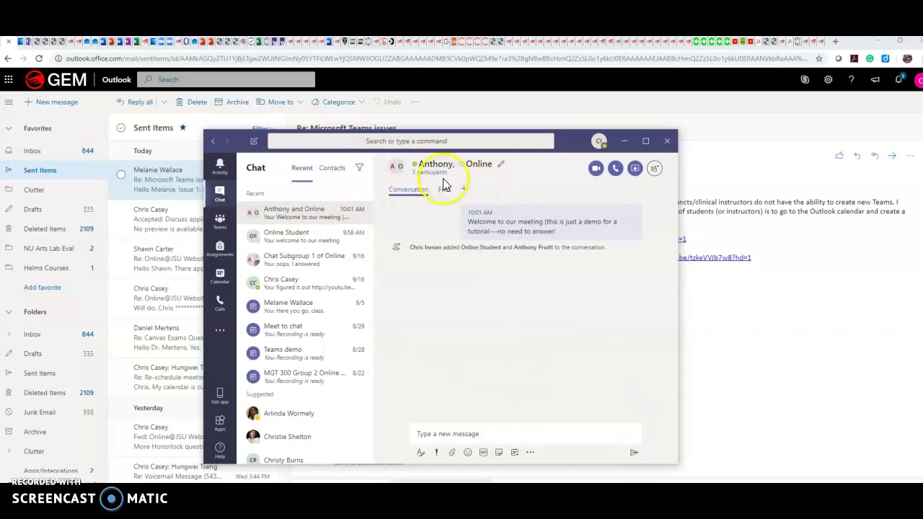
# Step: Name the group chat "Demo Teams Chat Creation Meeting" and save the name
pyautogui.click(501, 163)
pyautogui.click(567, 200)
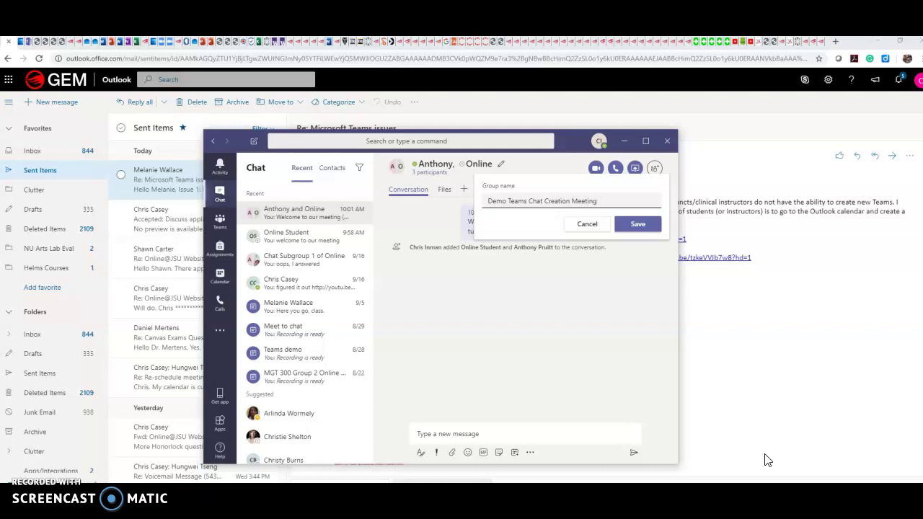
pyautogui.click(649, 224)
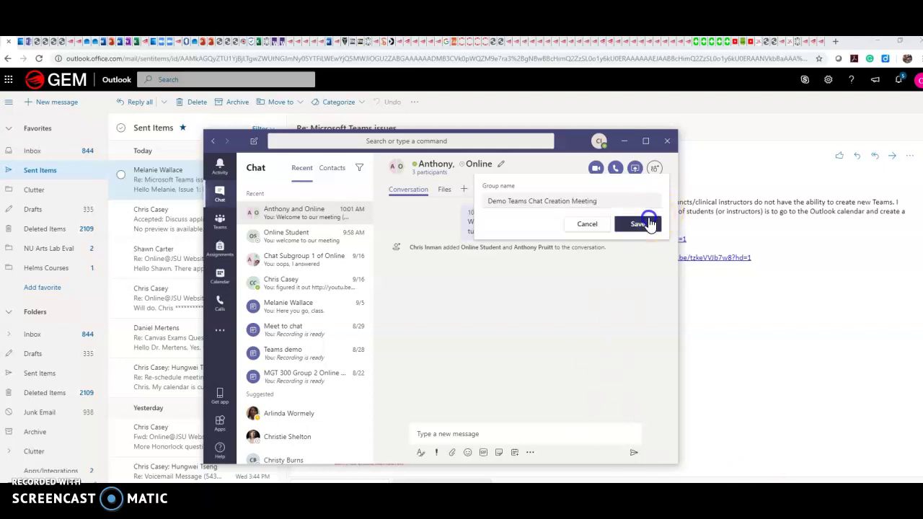
# Step: Try to add a PowerPoint tab to the group chat
pyautogui.click(462, 190)
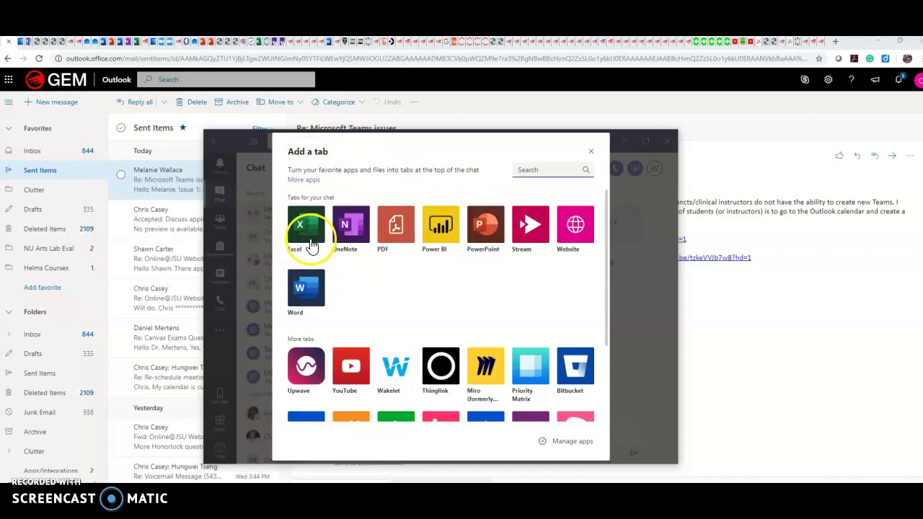
pyautogui.click(481, 240)
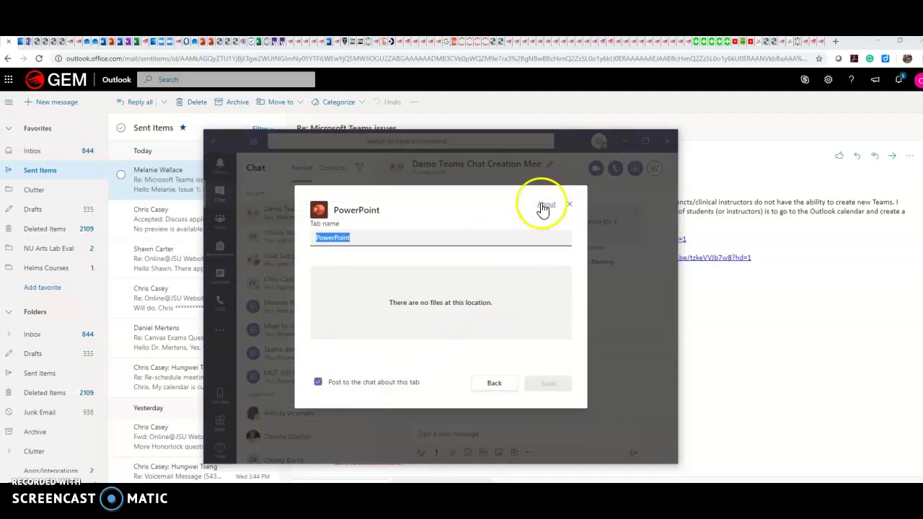
pyautogui.click(548, 382)
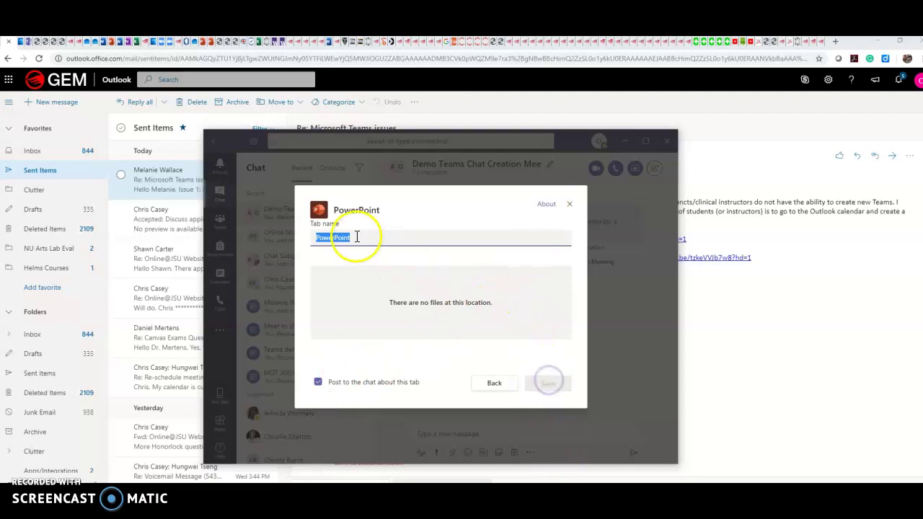
pyautogui.click(387, 231)
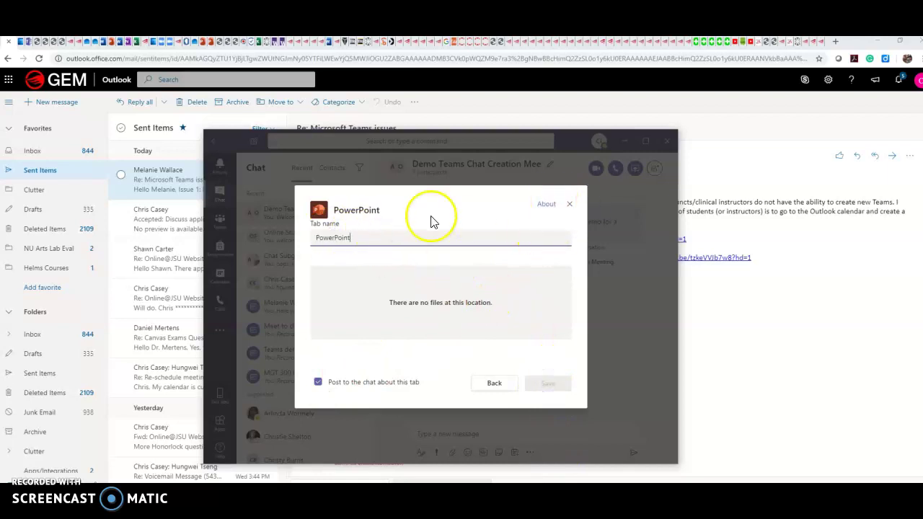
pyautogui.click(317, 384)
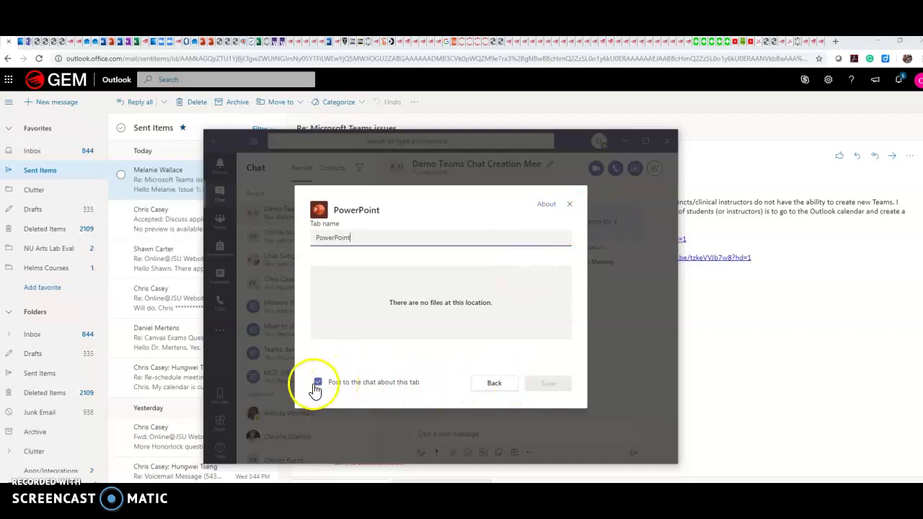
pyautogui.click(560, 382)
pyautogui.click(569, 204)
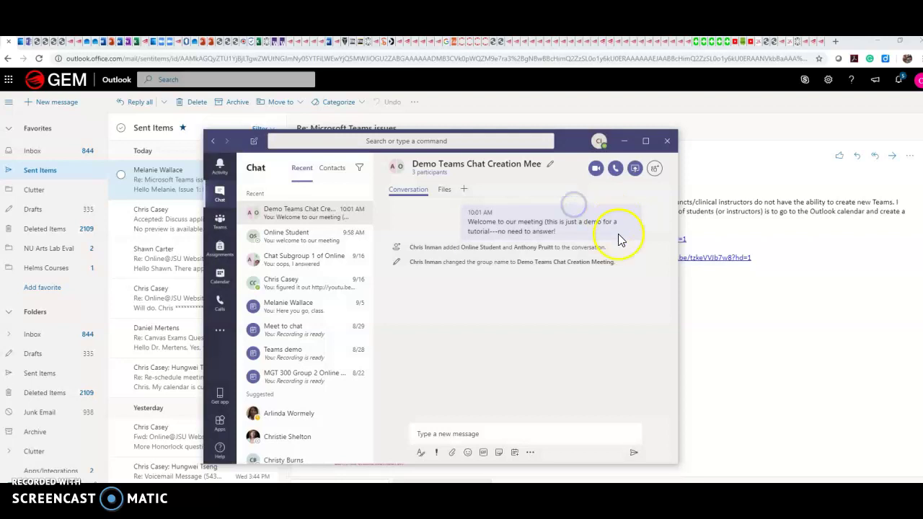
# Step: Share Canvas Deep Dive Handout.docx from the computer in the group chat's files, keeping both copies
pyautogui.click(445, 190)
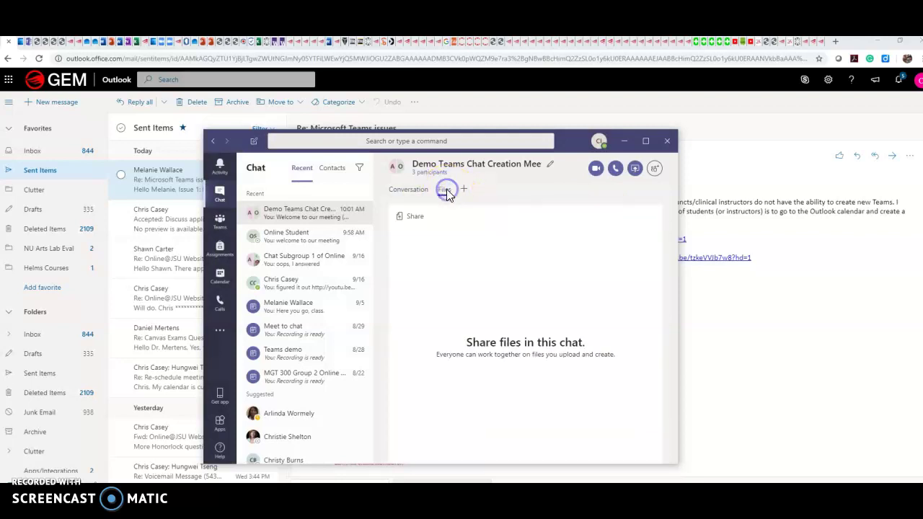
pyautogui.click(413, 218)
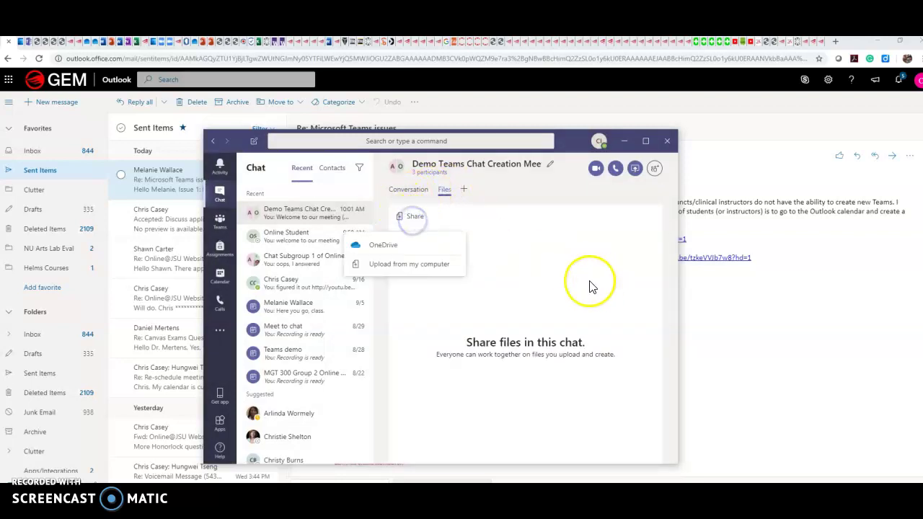
pyautogui.click(429, 266)
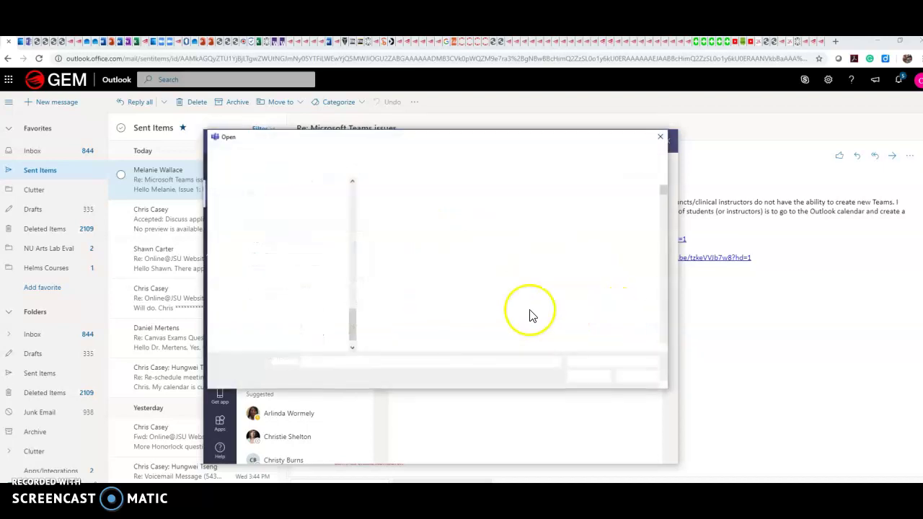
pyautogui.moveTo(662, 189); pyautogui.dragTo(656, 221)
pyautogui.click(532, 293)
pyautogui.click(584, 375)
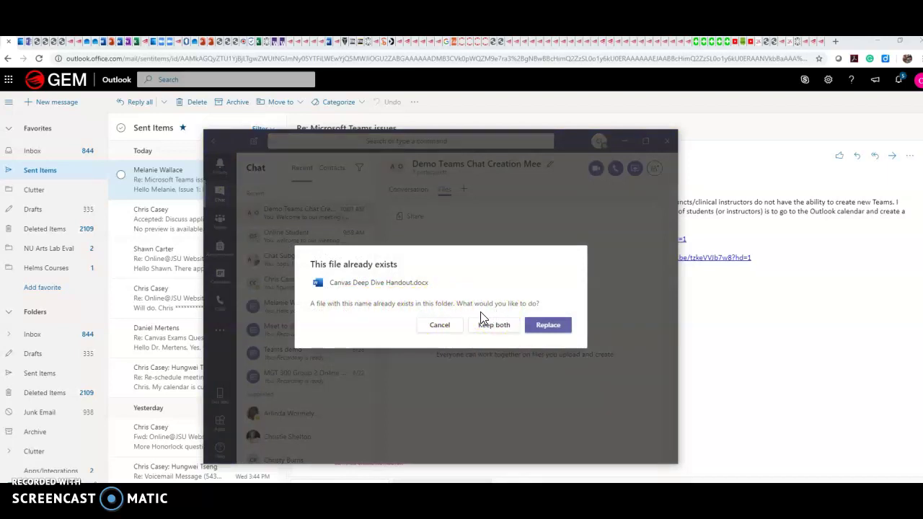
pyautogui.click(500, 328)
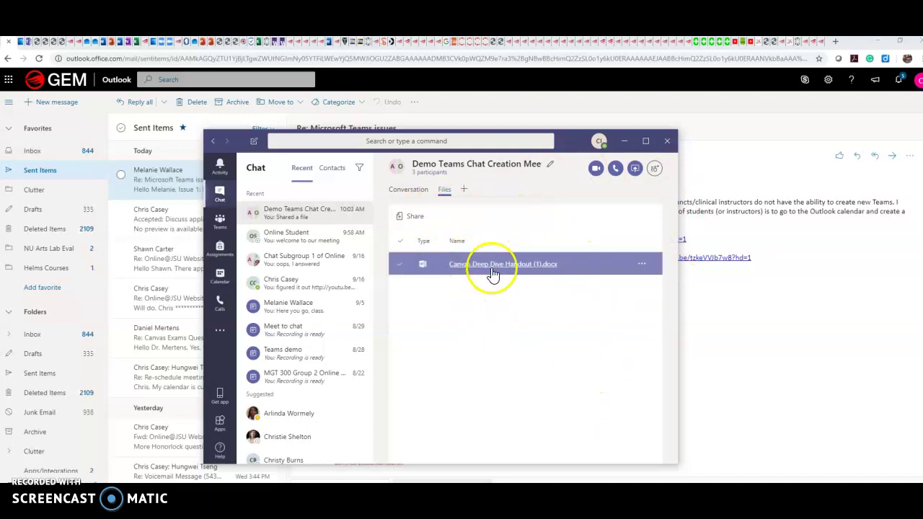
# Step: Return to the group conversation and look over the extra apps available for composing messages
pyautogui.click(407, 190)
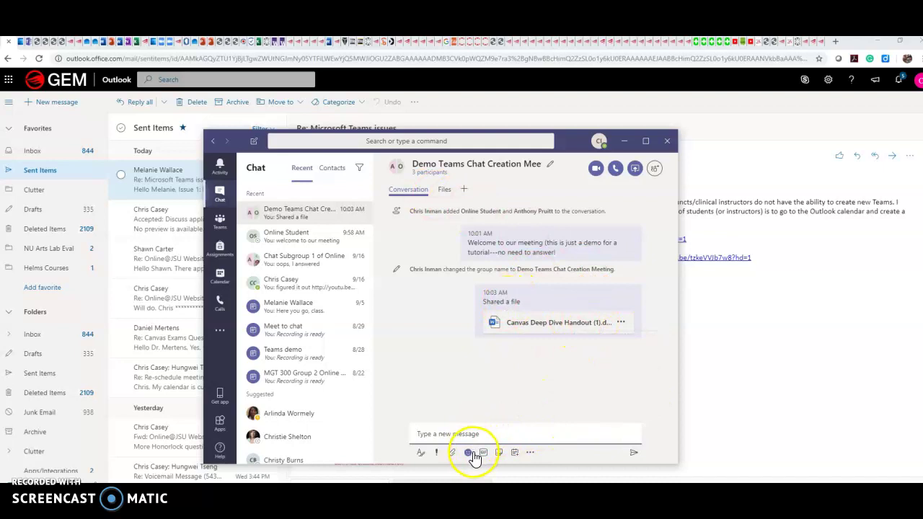
pyautogui.click(531, 454)
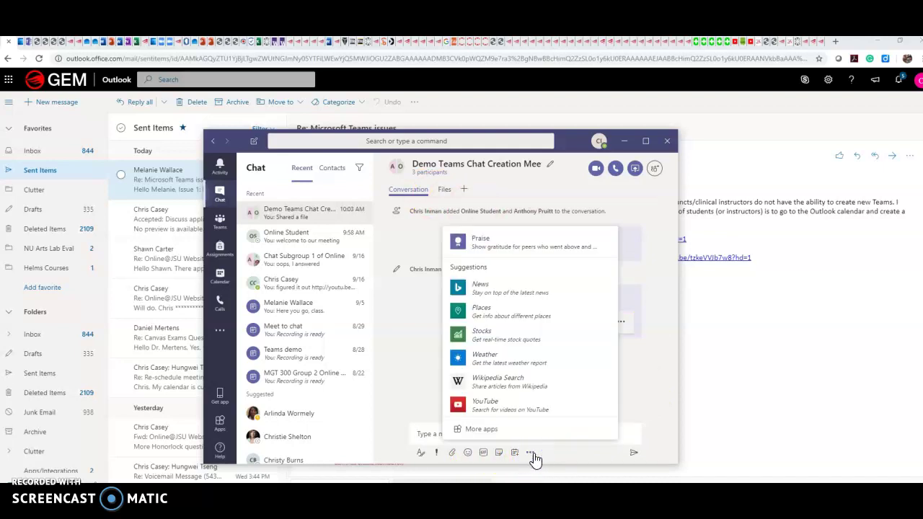
pyautogui.click(407, 400)
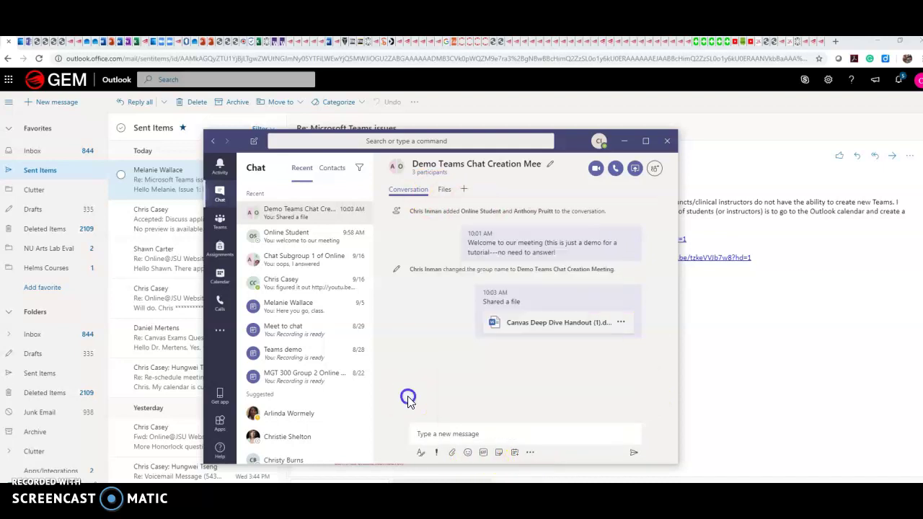
pyautogui.click(459, 433)
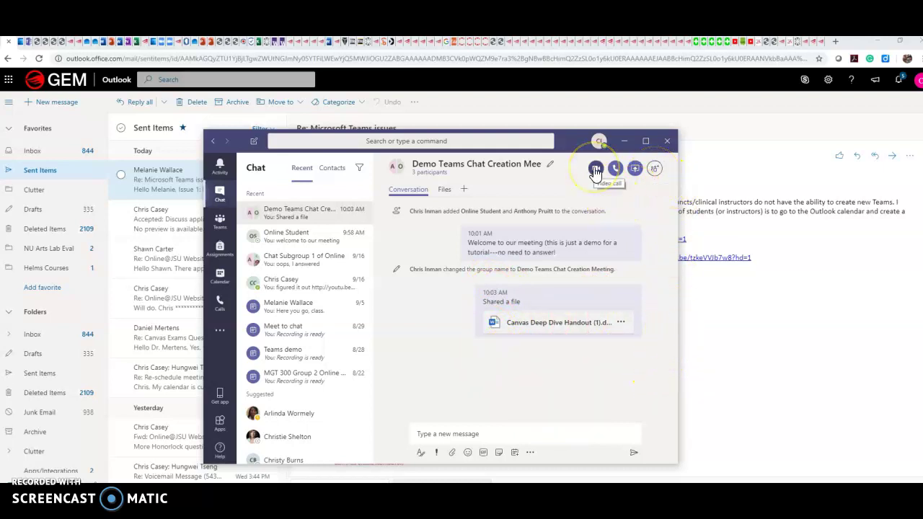
# Step: Start a video call with the members of the group chat
pyautogui.click(635, 170)
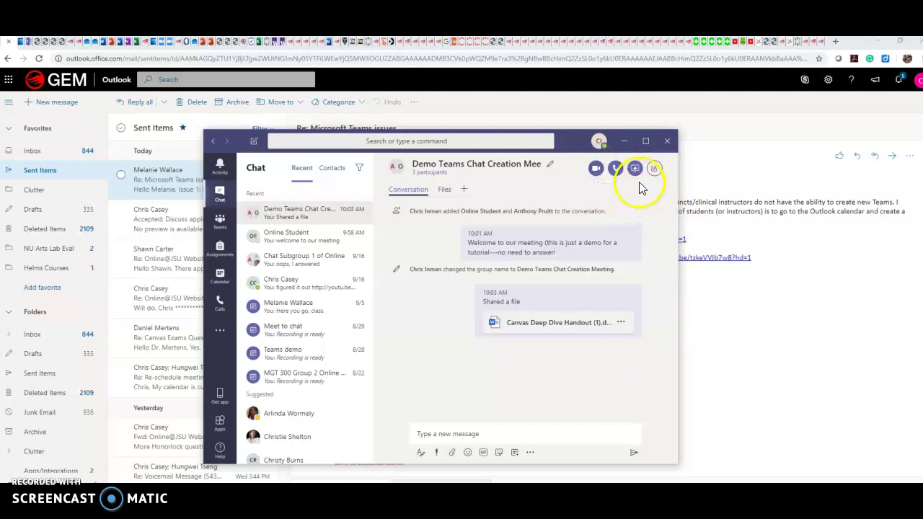
pyautogui.click(597, 168)
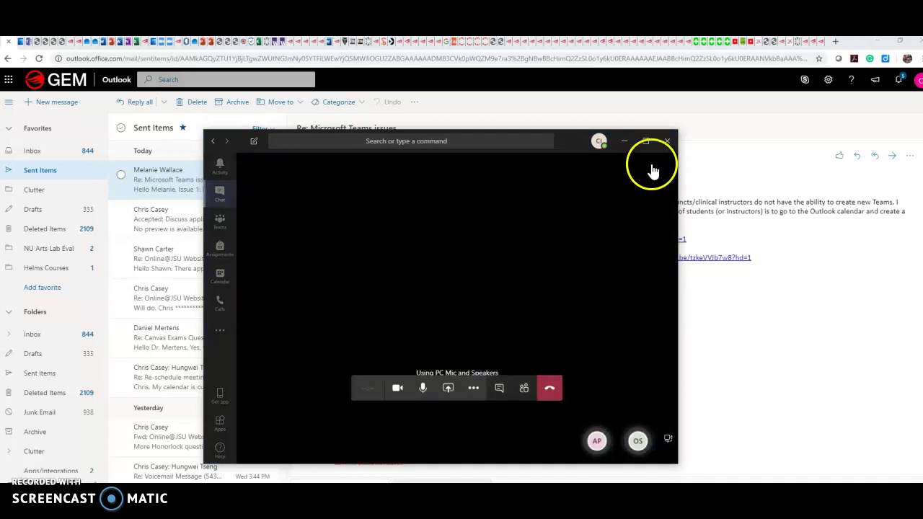